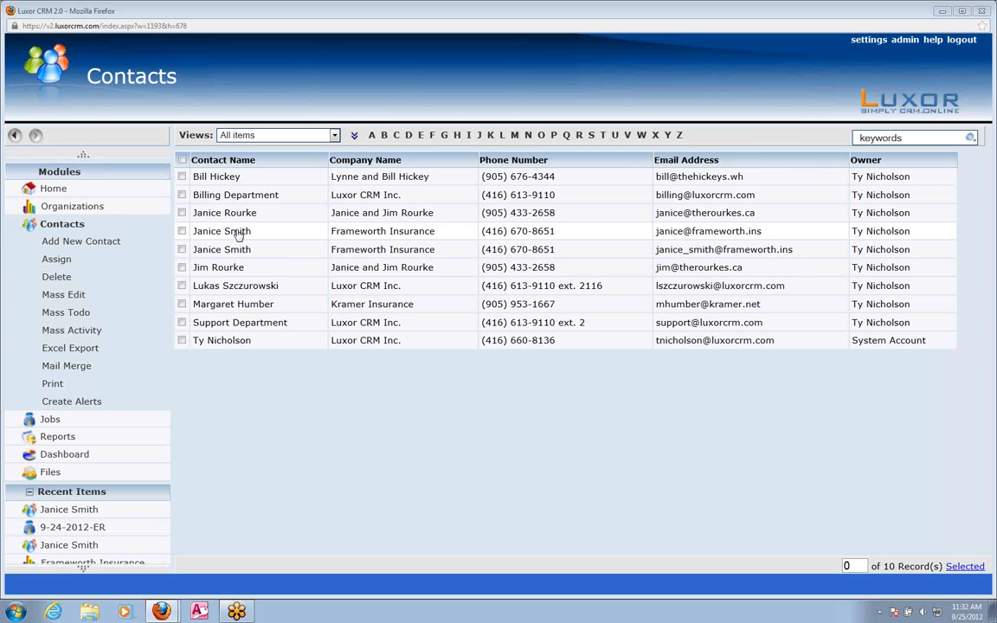
Step: Review the jobs linked to the first of the two duplicate Frameworth Insurance contacts, and close the record
left_click(239, 232)
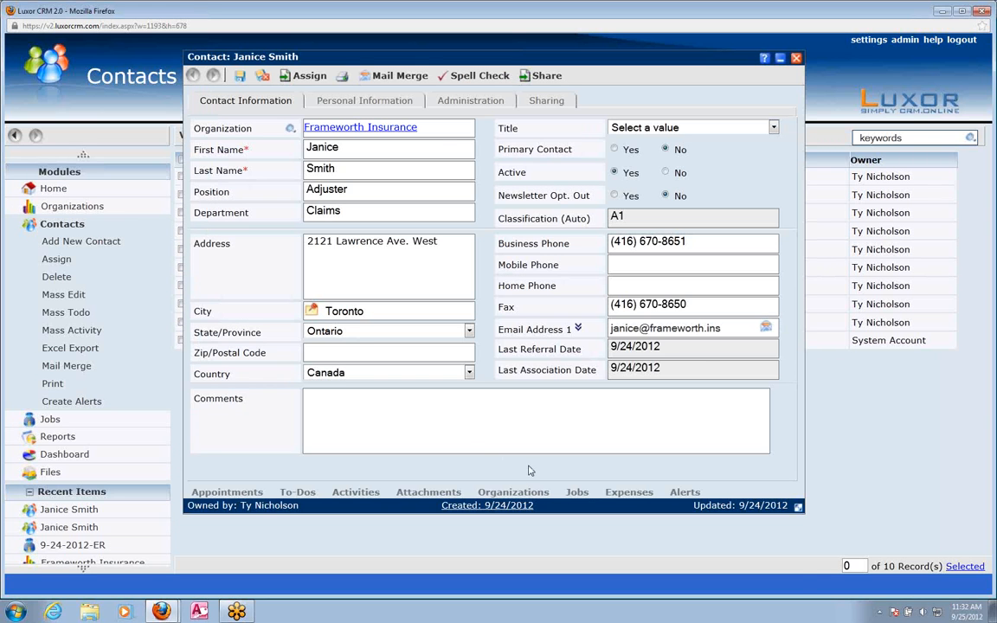
left_click(577, 492)
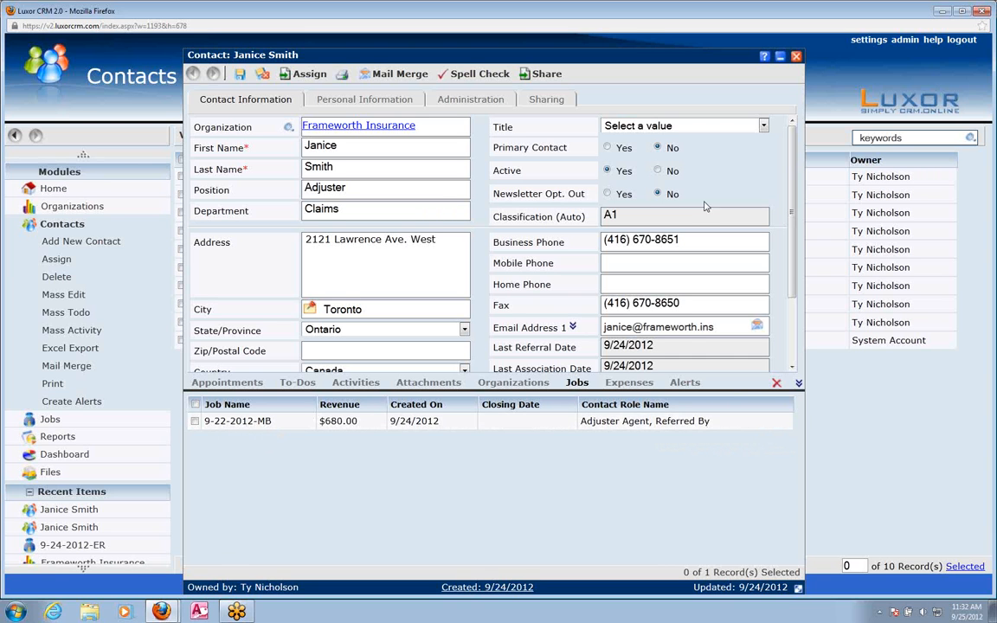
left_click(795, 56)
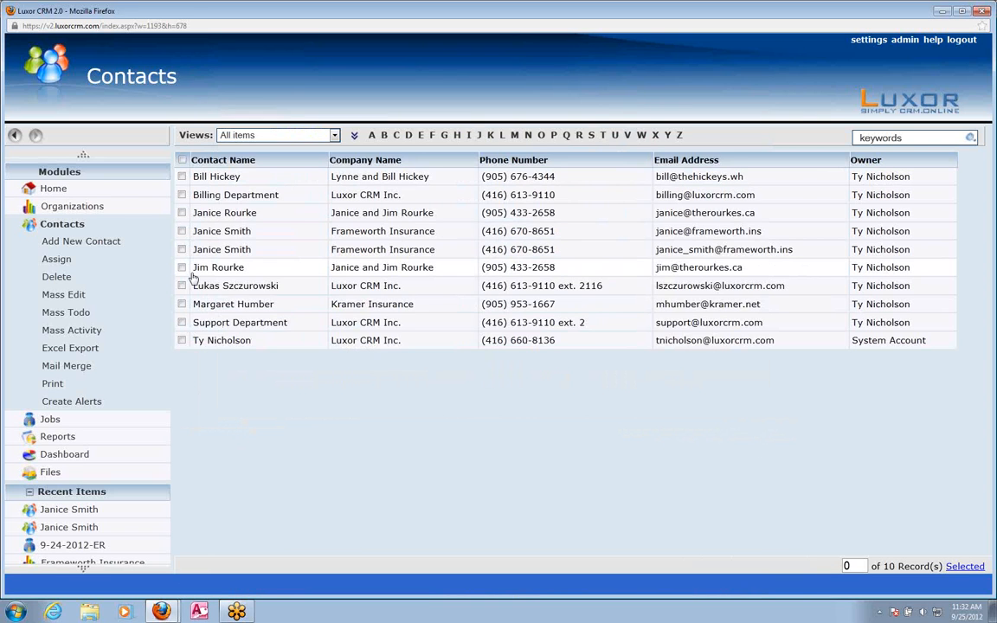
Step: Check the second Frameworth Insurance duplicate's jobs, append "Old" to its first name, and save and close the contact
left_click(223, 249)
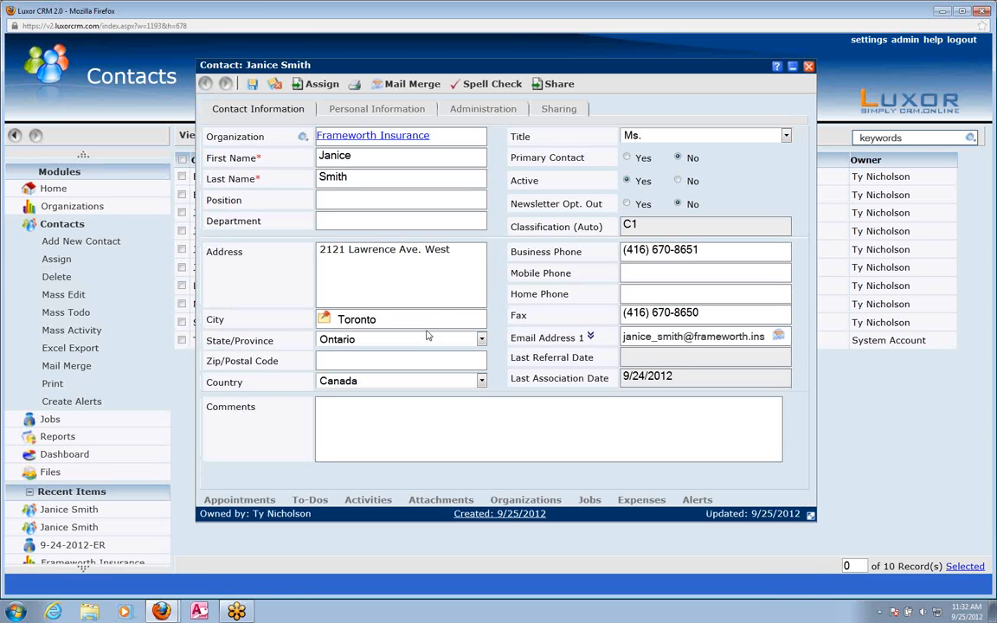
left_click(589, 501)
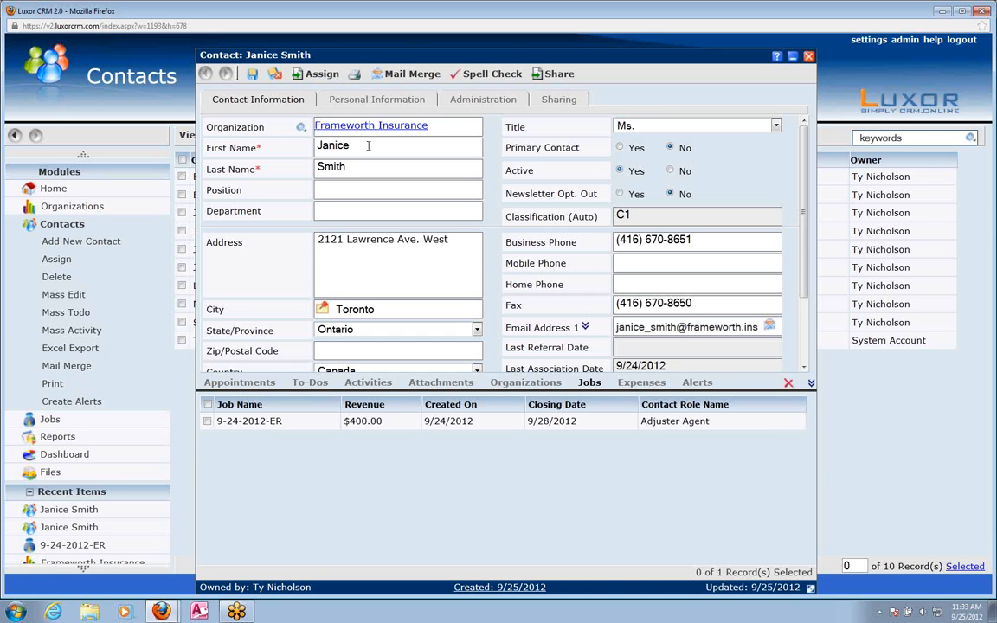
type("Old")
left_click(253, 75)
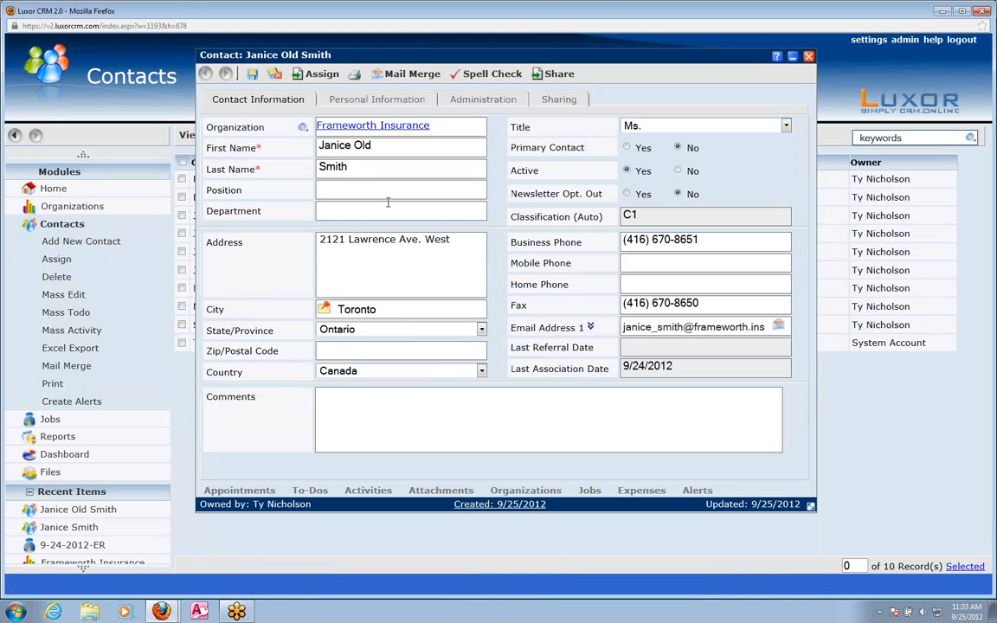
left_click(809, 55)
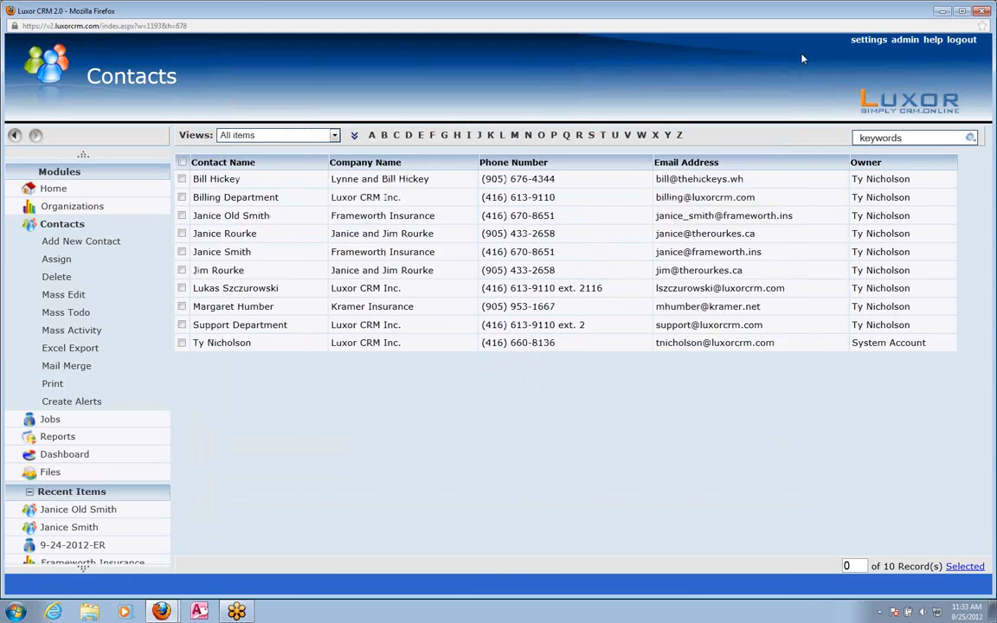
Step: Open job 9-24-2012-ER from the duplicate contact marked "Old" and remove that contact from the job's contacts
left_click(272, 217)
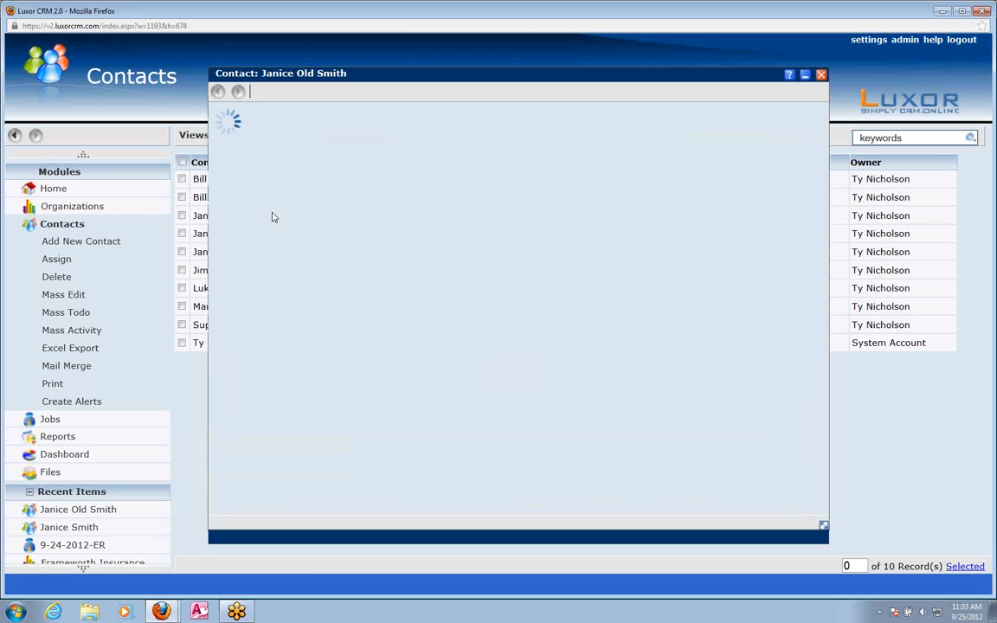
left_click(603, 509)
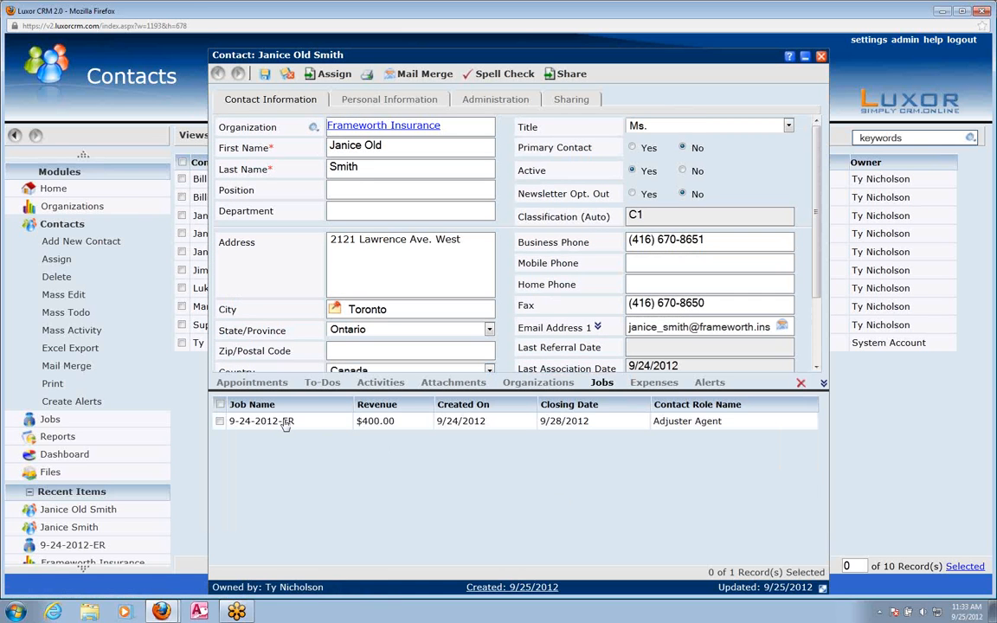
double_click(292, 425)
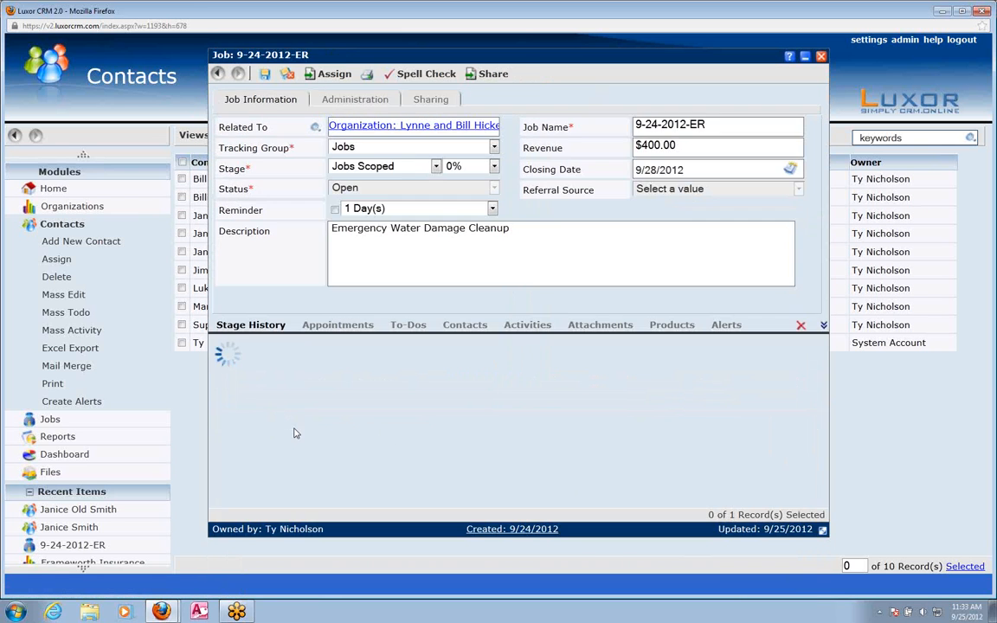
left_click(465, 326)
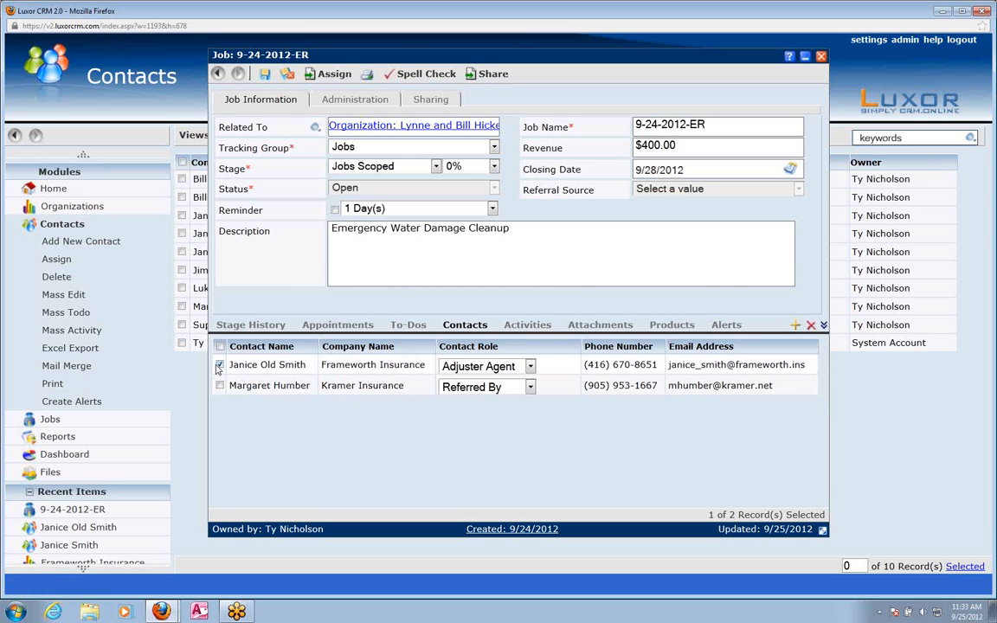
left_click(811, 326)
left_click(481, 258)
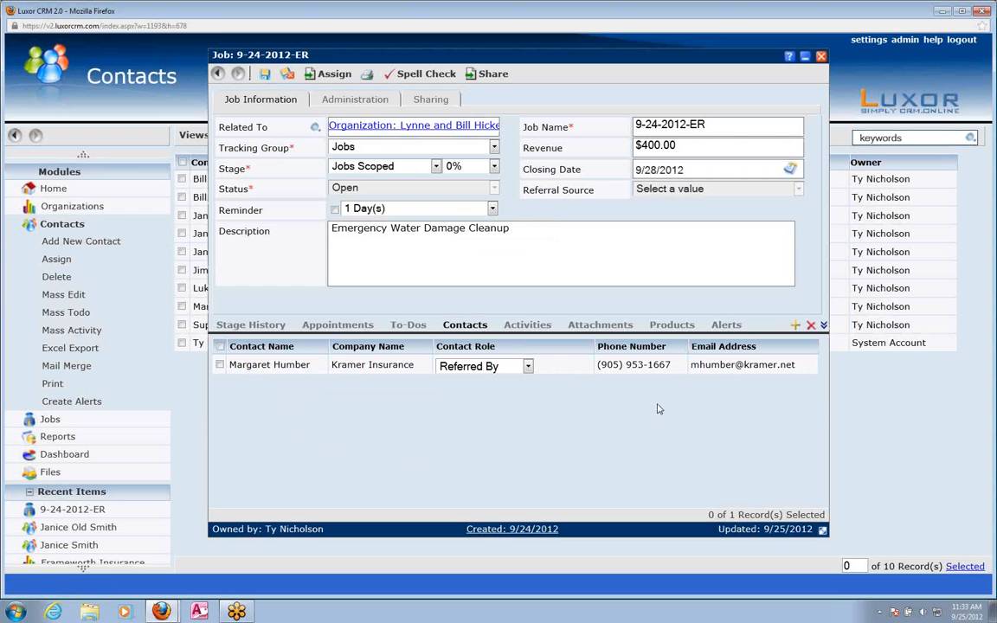
Step: Search contacts by first name and add the Frameworth Insurance duplicate not marked "Old" to job 9-24-2012-ER
left_click(795, 326)
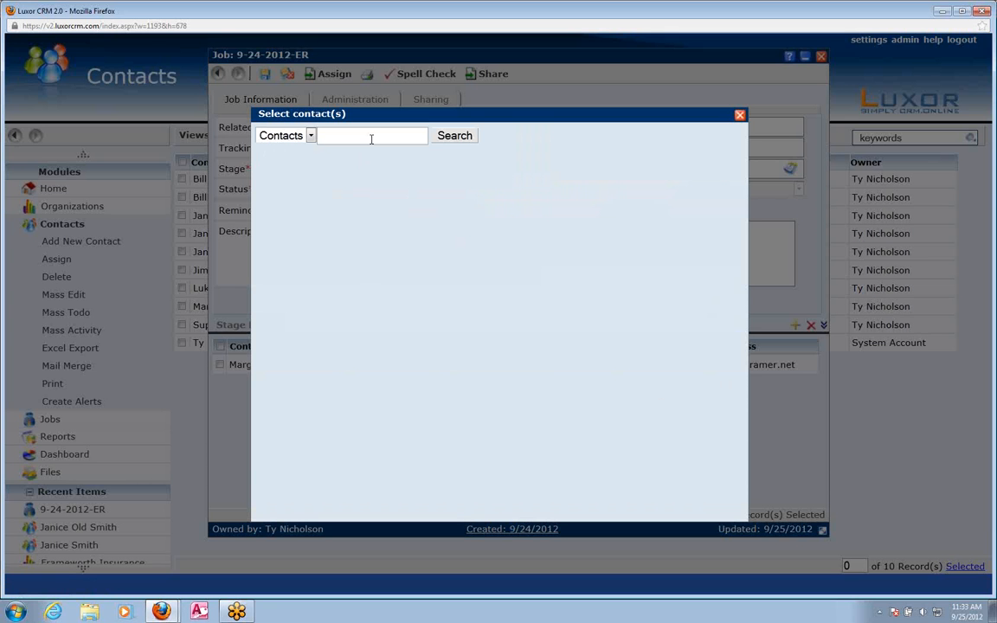
type("janice")
key("Return")
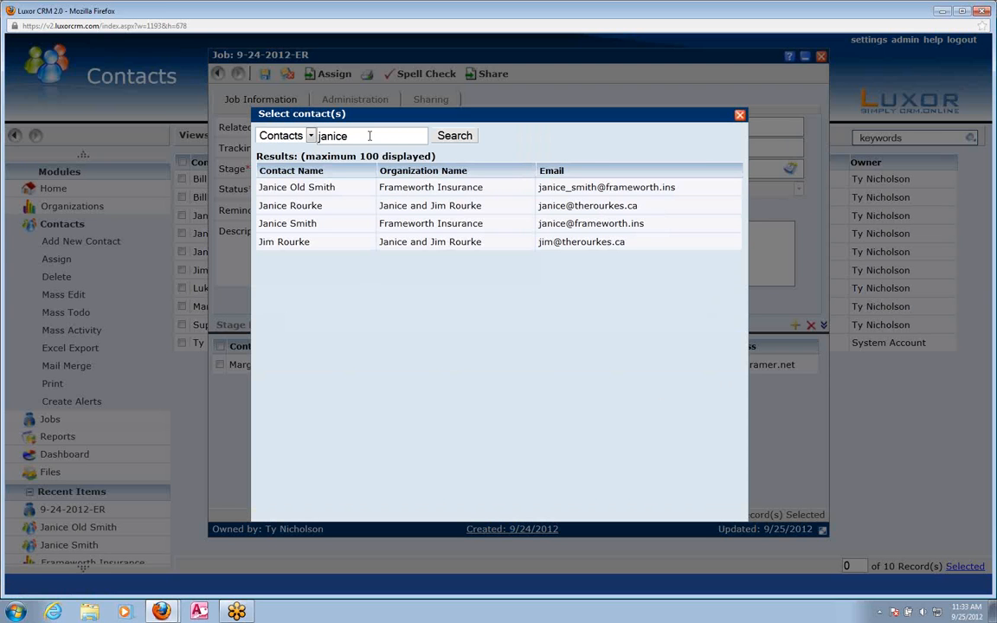
left_click(304, 225)
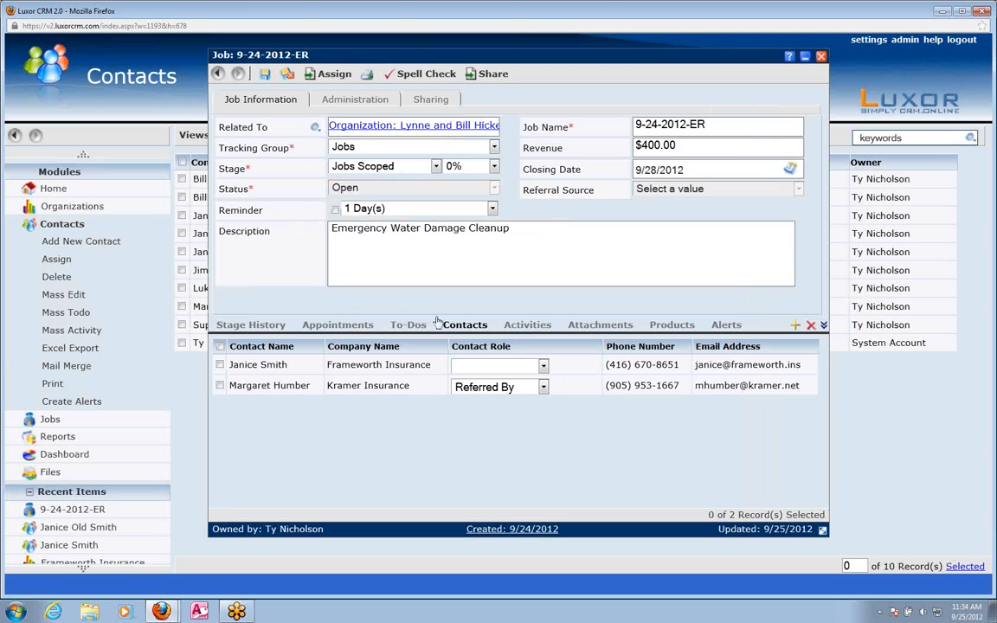
Step: Set the added Frameworth Insurance contact's role to Adjuster Agent, save the role and the job, and close the job
left_click(542, 367)
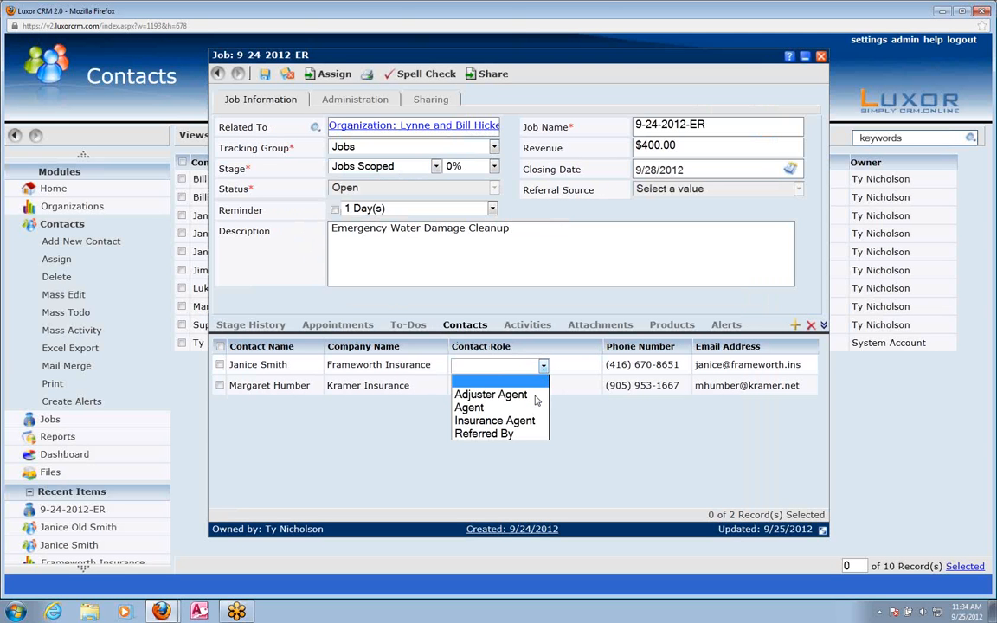
left_click(529, 393)
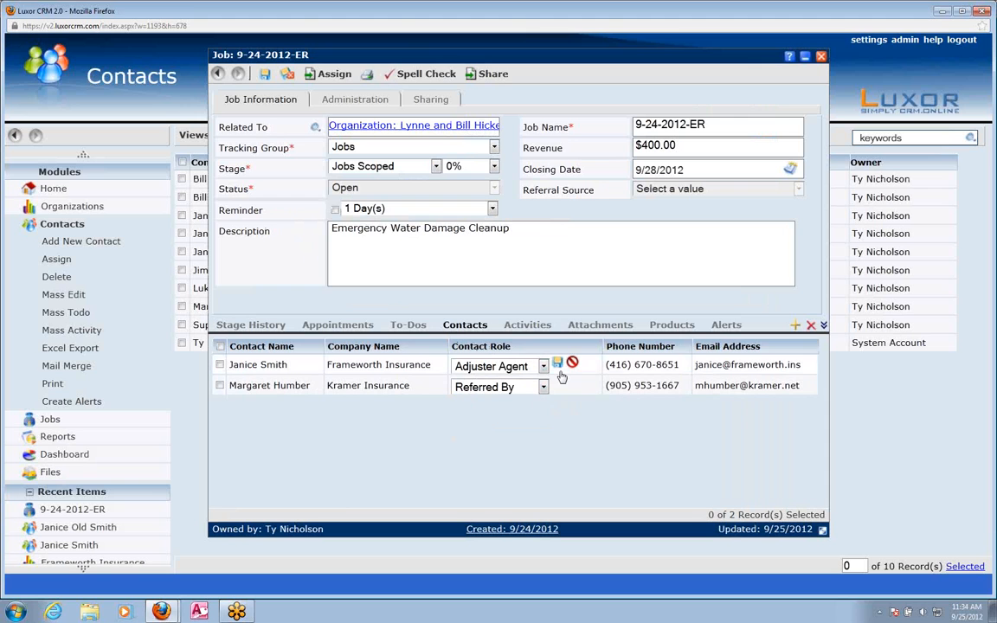
left_click(558, 364)
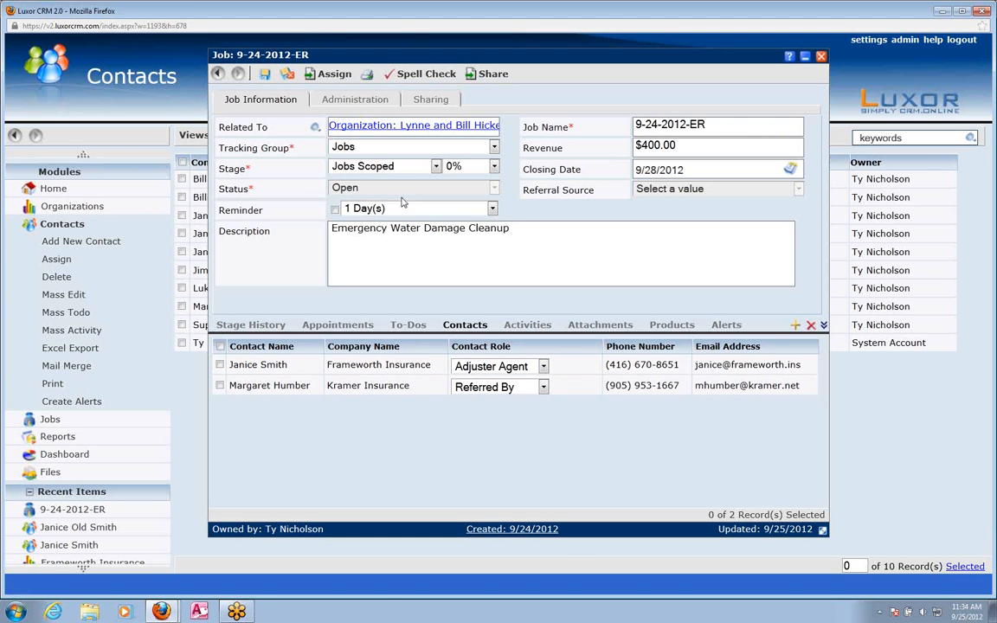
left_click(264, 77)
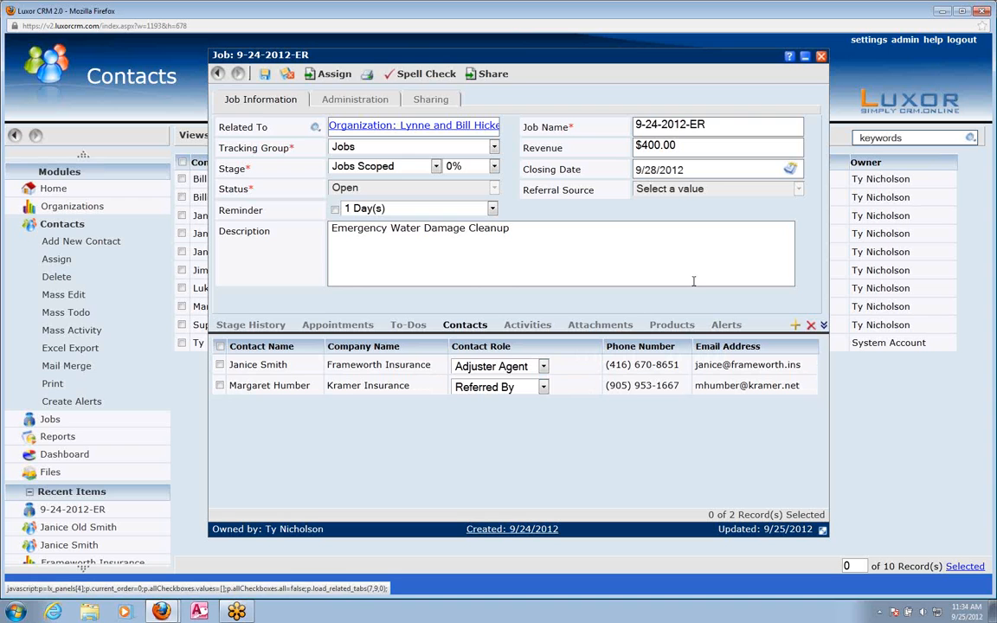
left_click(823, 58)
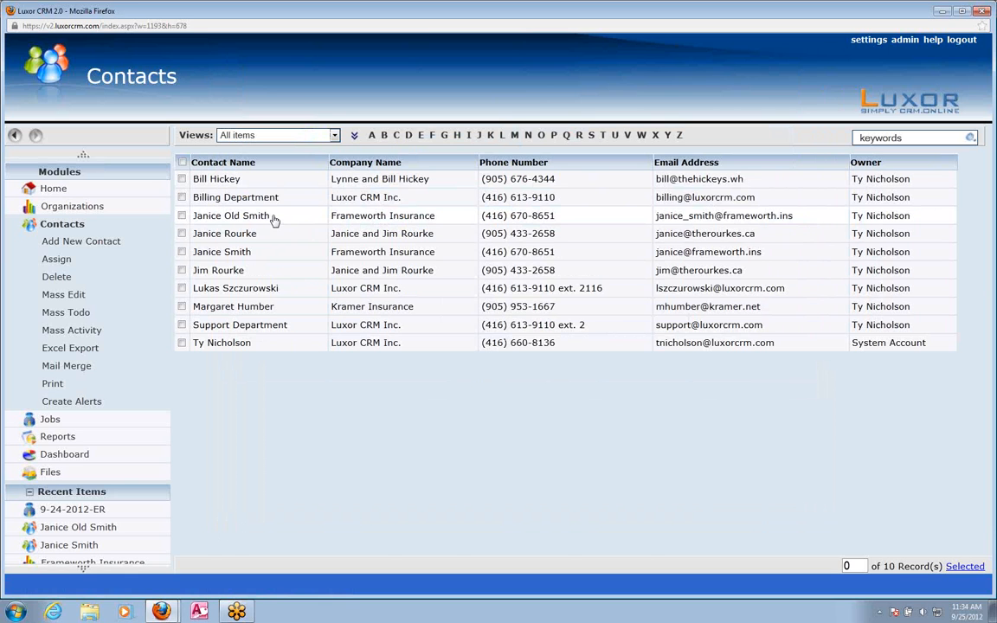
Step: Check the related jobs of the duplicate contact marked "Old" and close its record
left_click(277, 218)
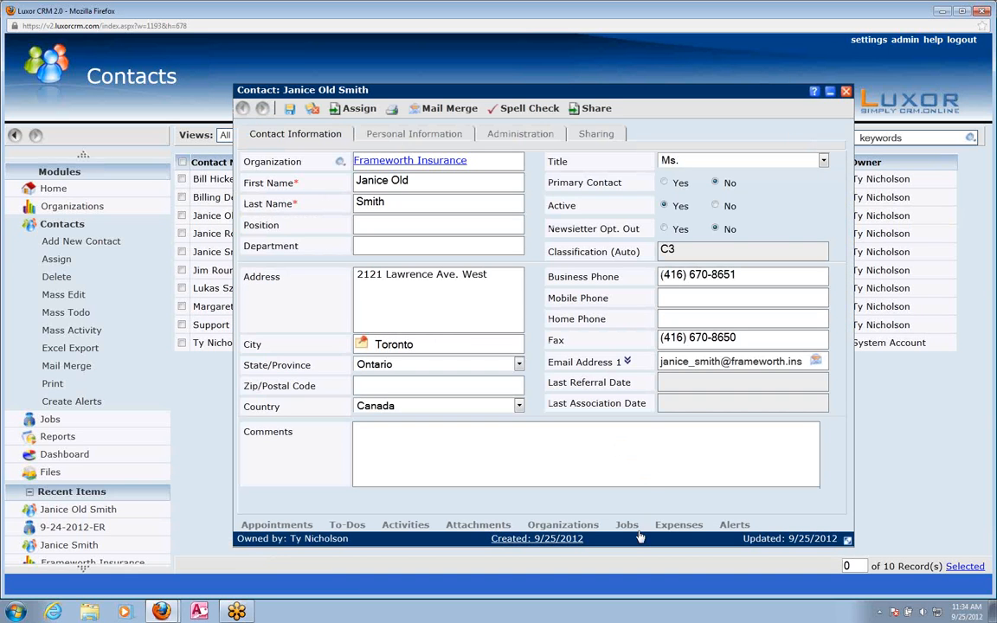
left_click(628, 526)
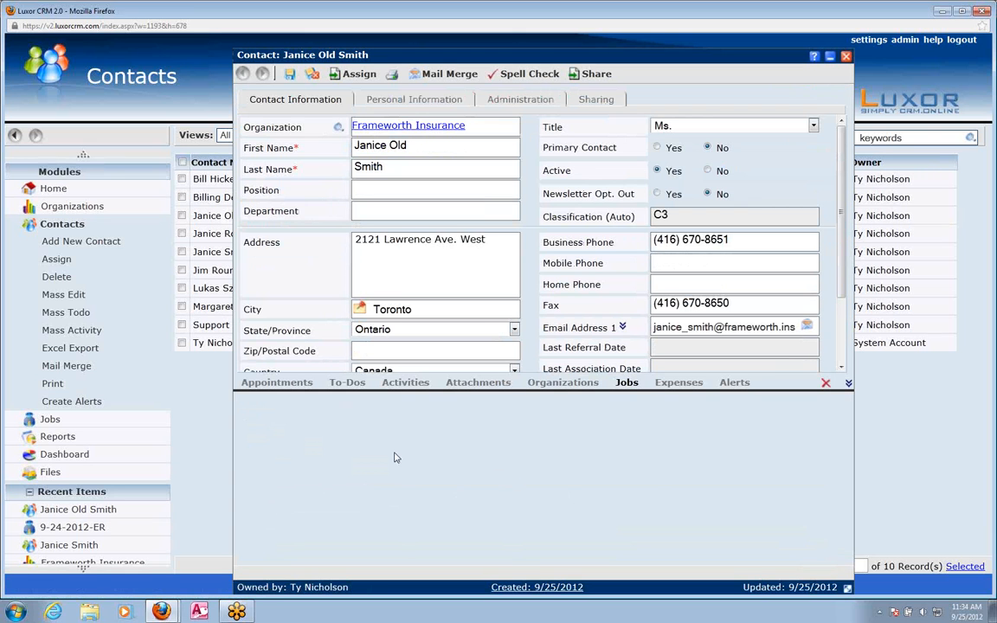
left_click(847, 56)
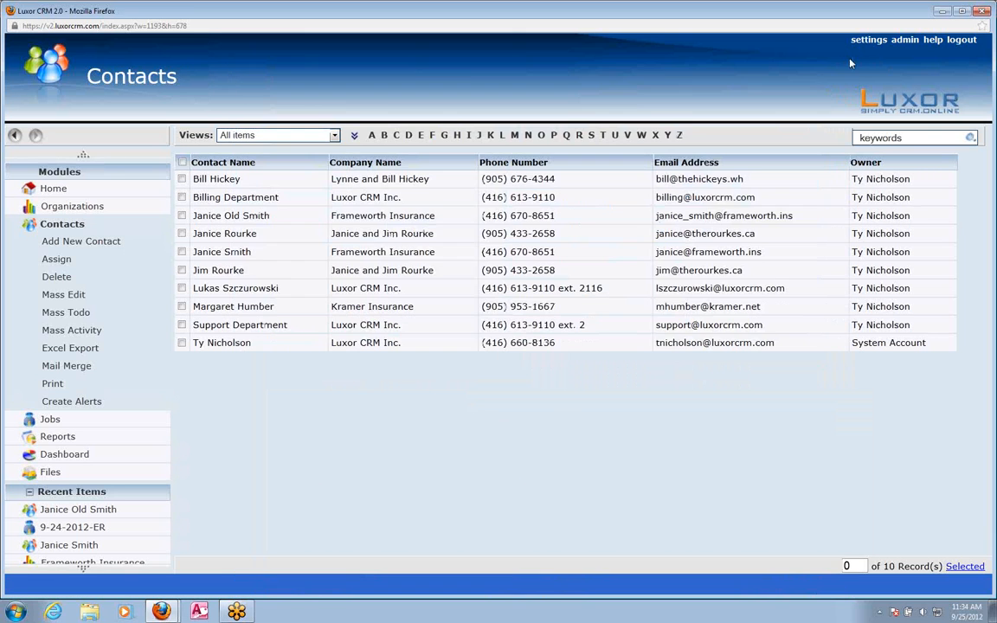
Step: Delete the Frameworth Insurance duplicate marked "Old" from the contacts list
left_click(181, 215)
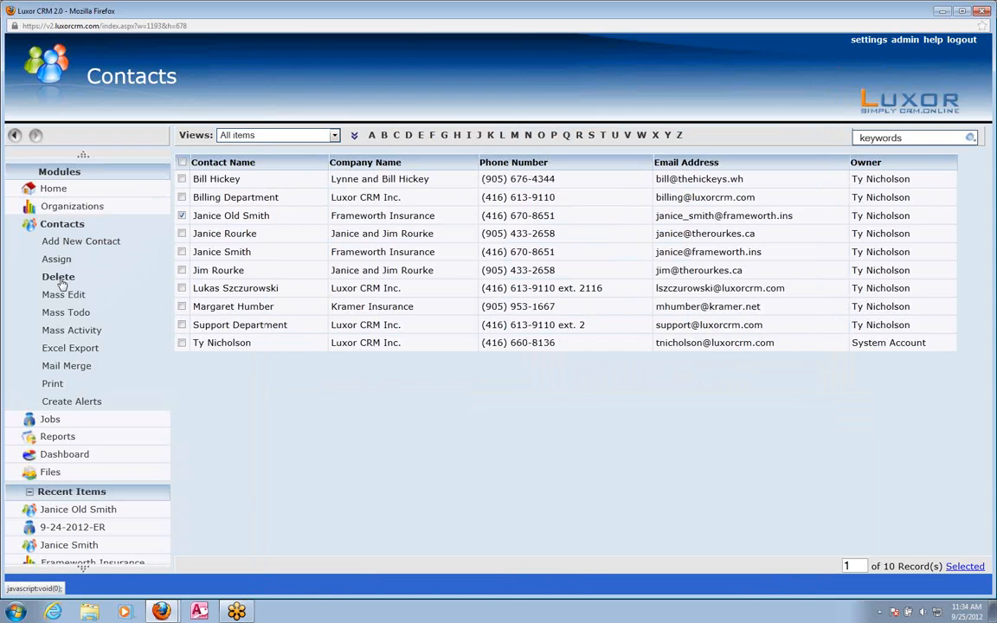
left_click(94, 277)
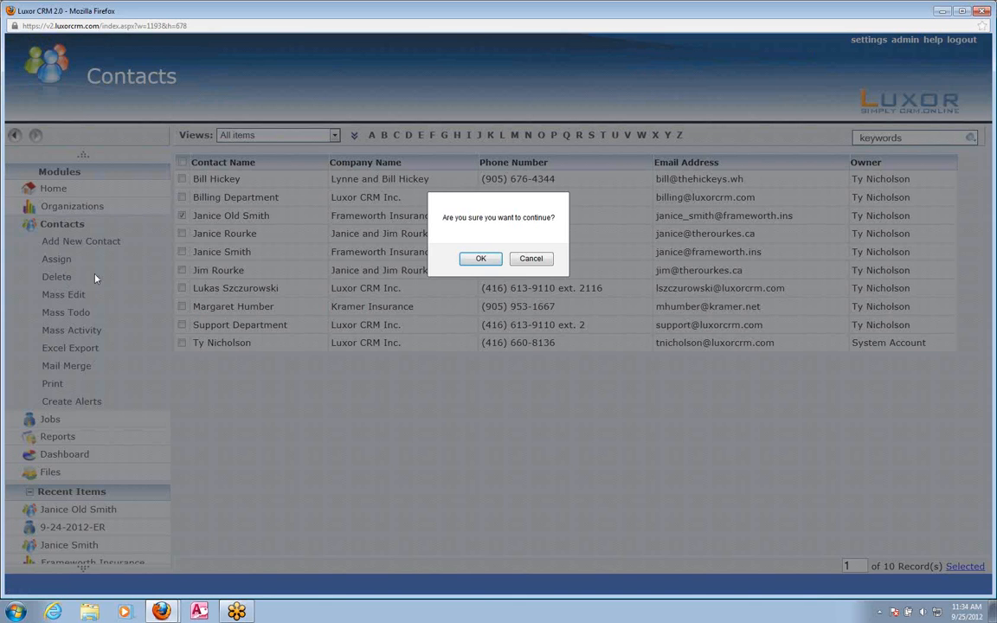
left_click(464, 258)
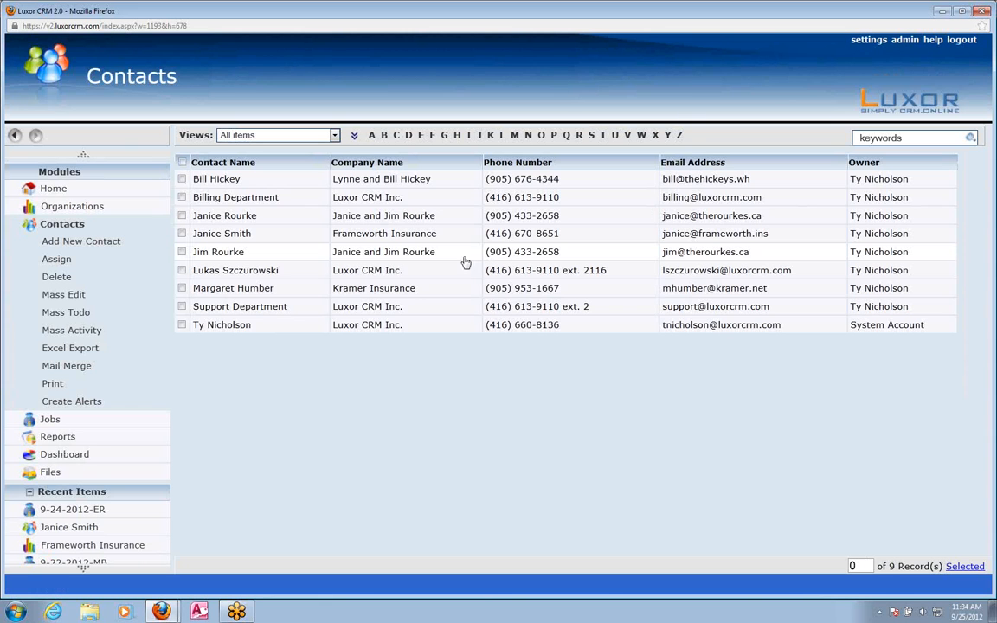
Step: Review the jobs linked to the remaining Frameworth Insurance contact and close the record
left_click(246, 235)
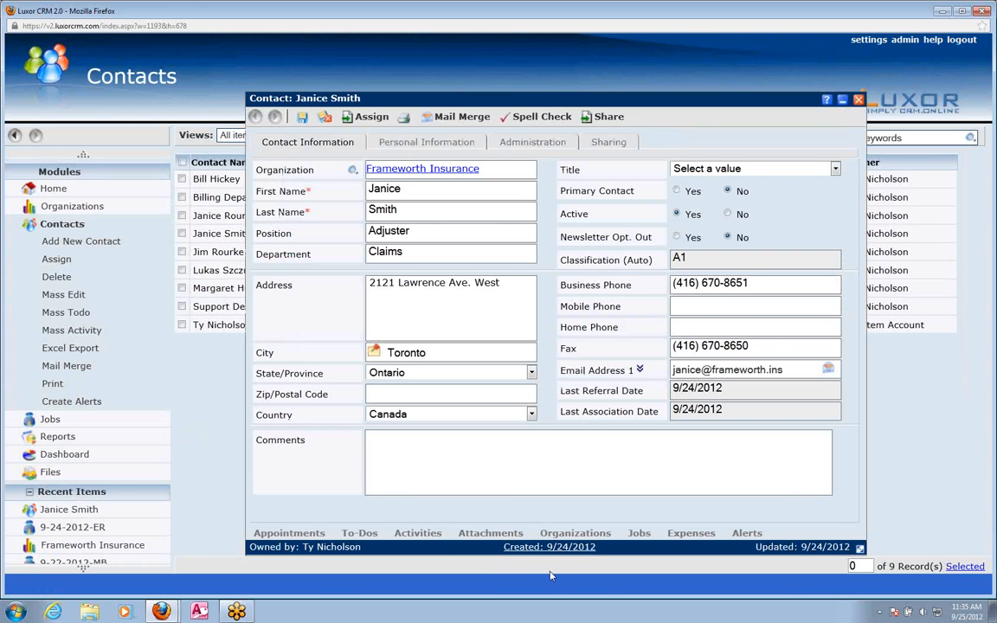
left_click(639, 533)
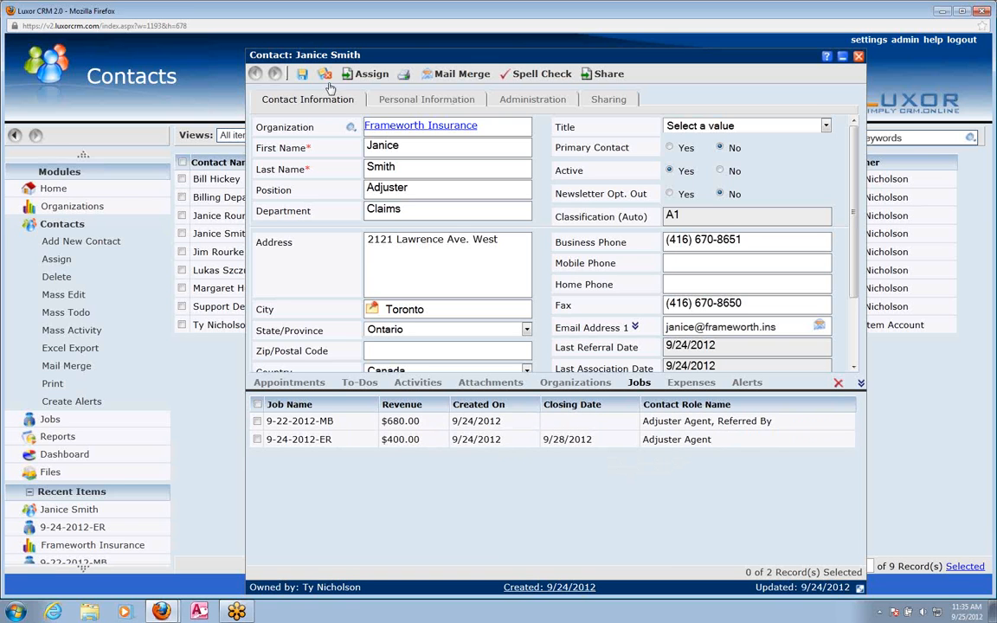
left_click(859, 56)
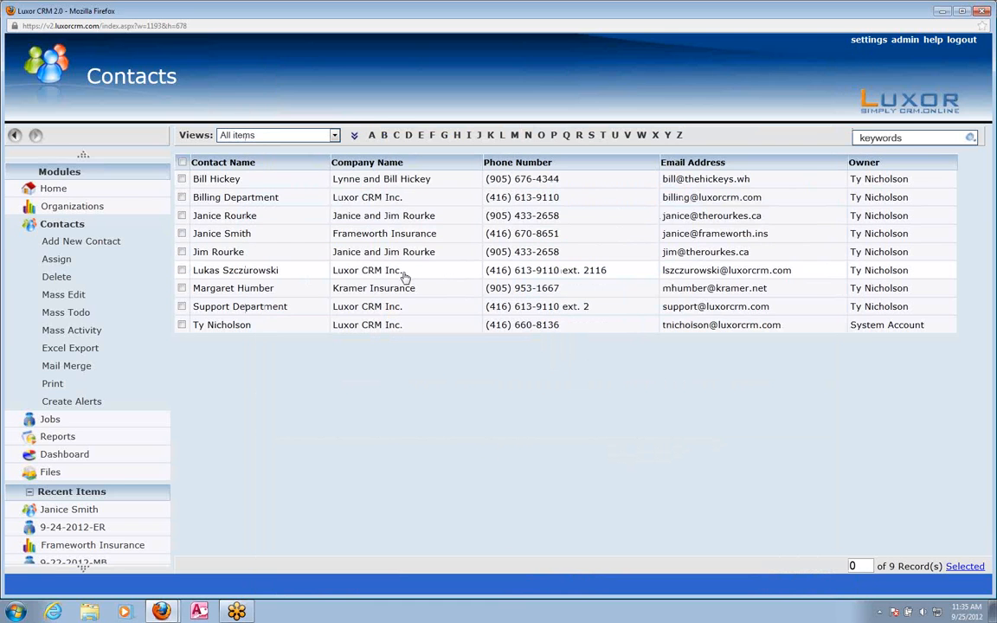